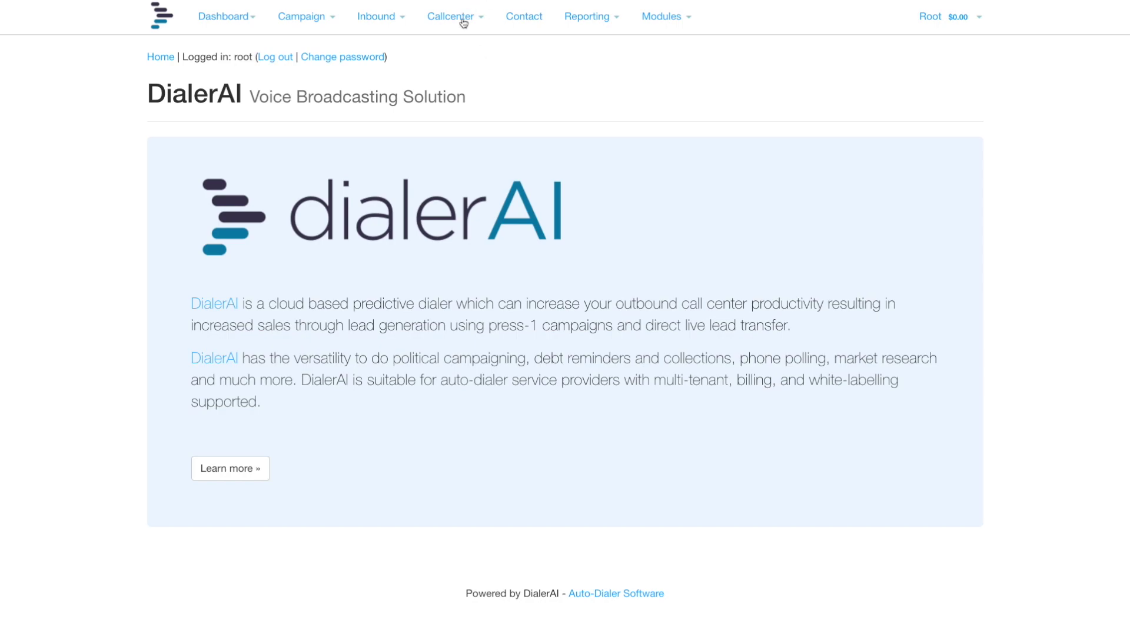
Open the Callcenter menu in DialerAI's top navigation bar
click(464, 23)
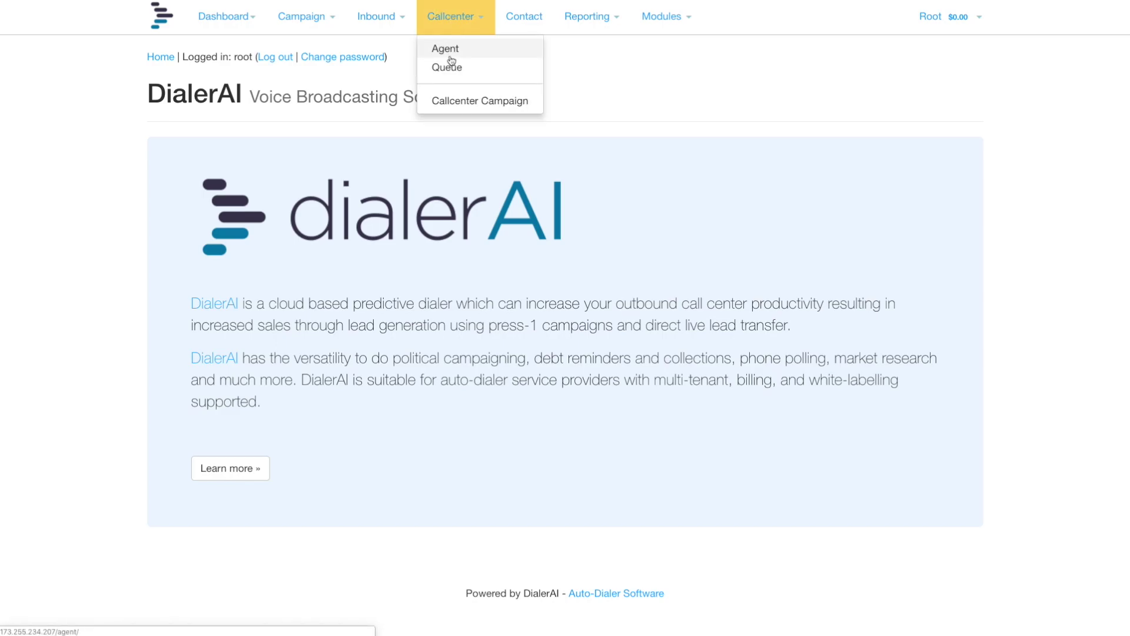
click(451, 56)
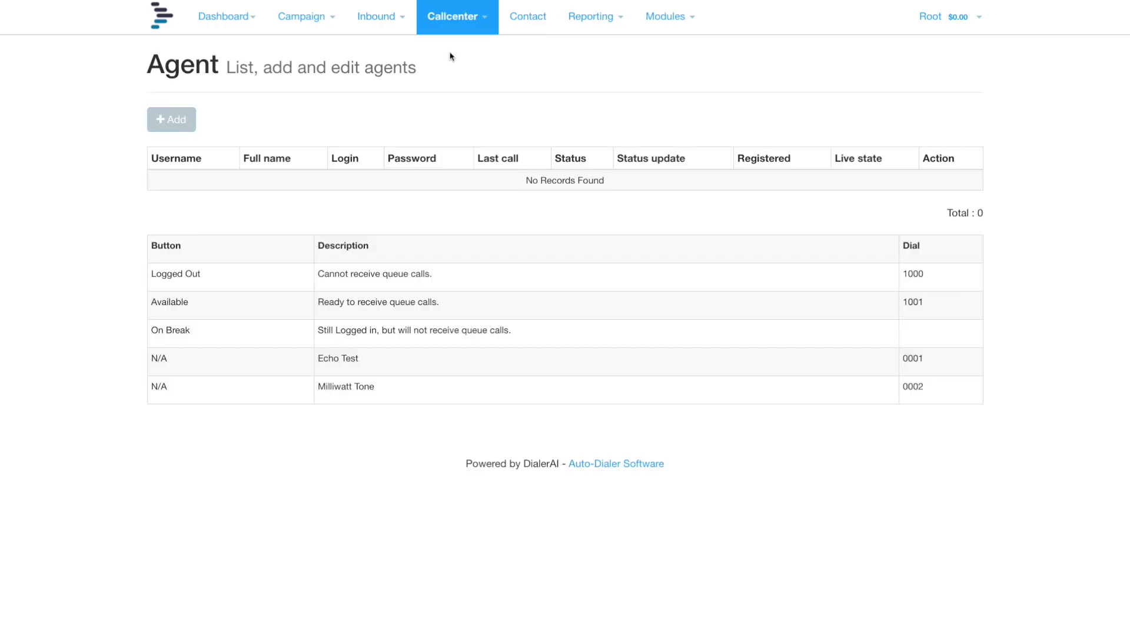
click(174, 118)
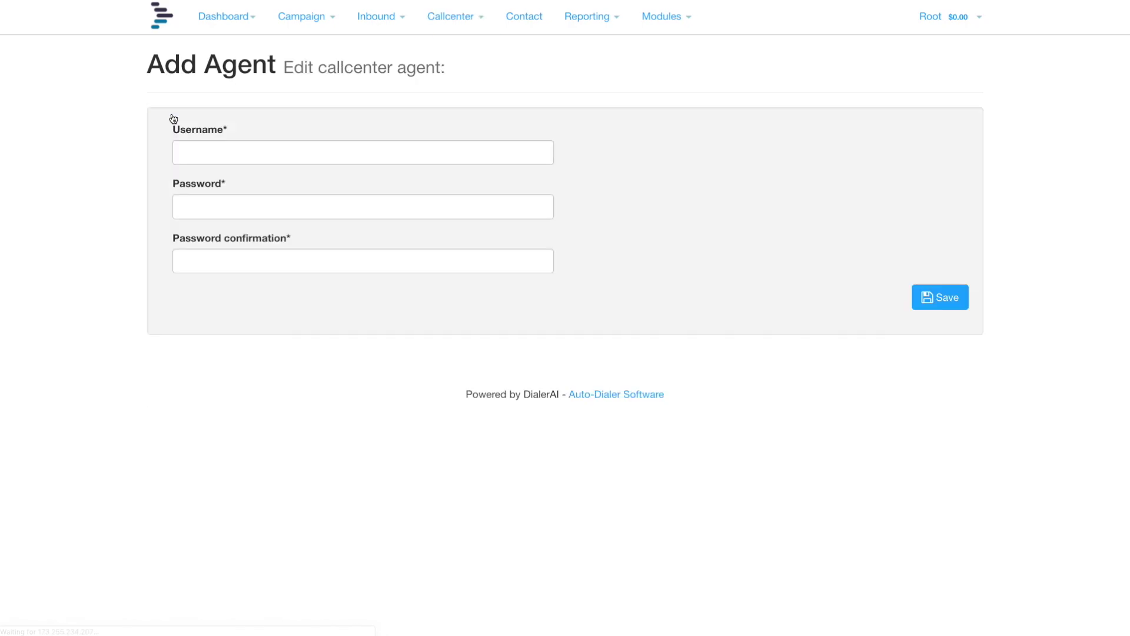
click(217, 157)
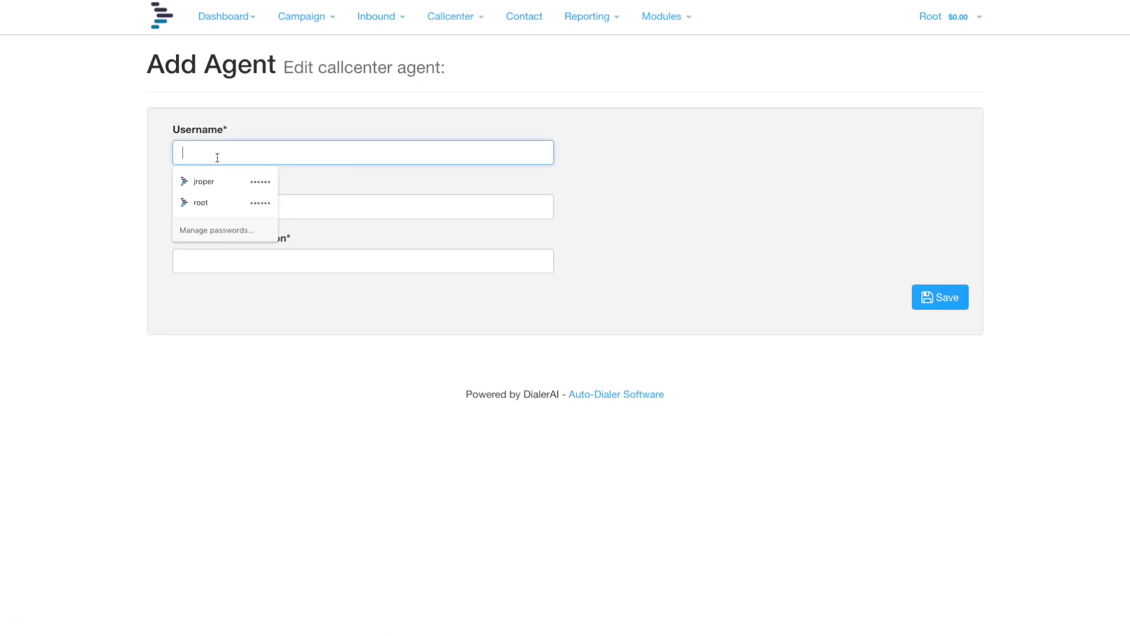
click(217, 180)
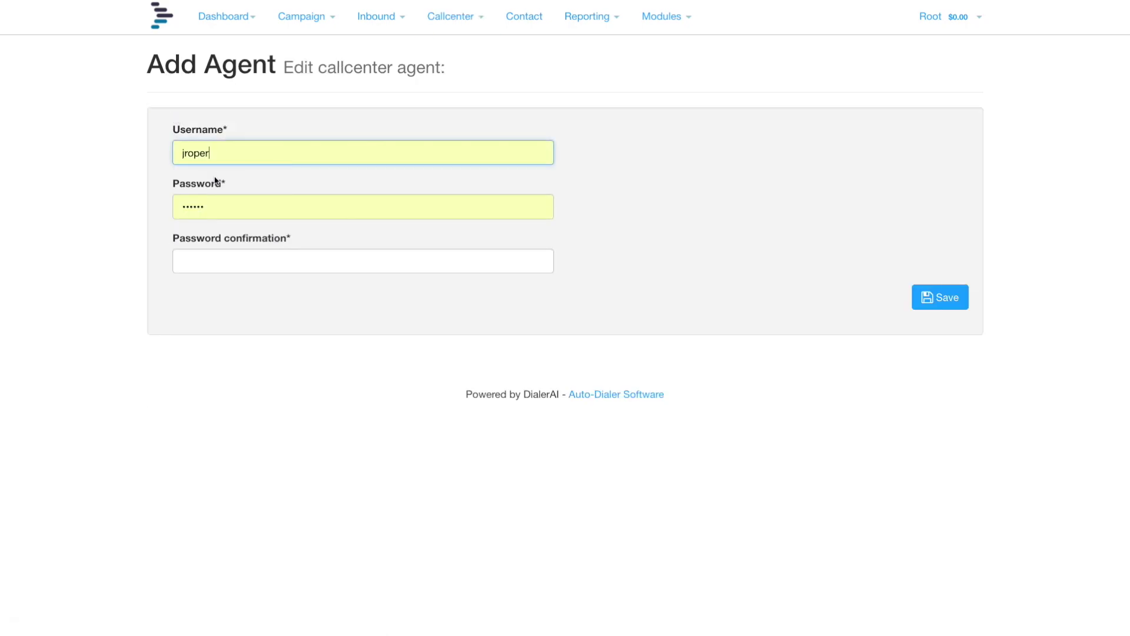
click(199, 257)
click(204, 288)
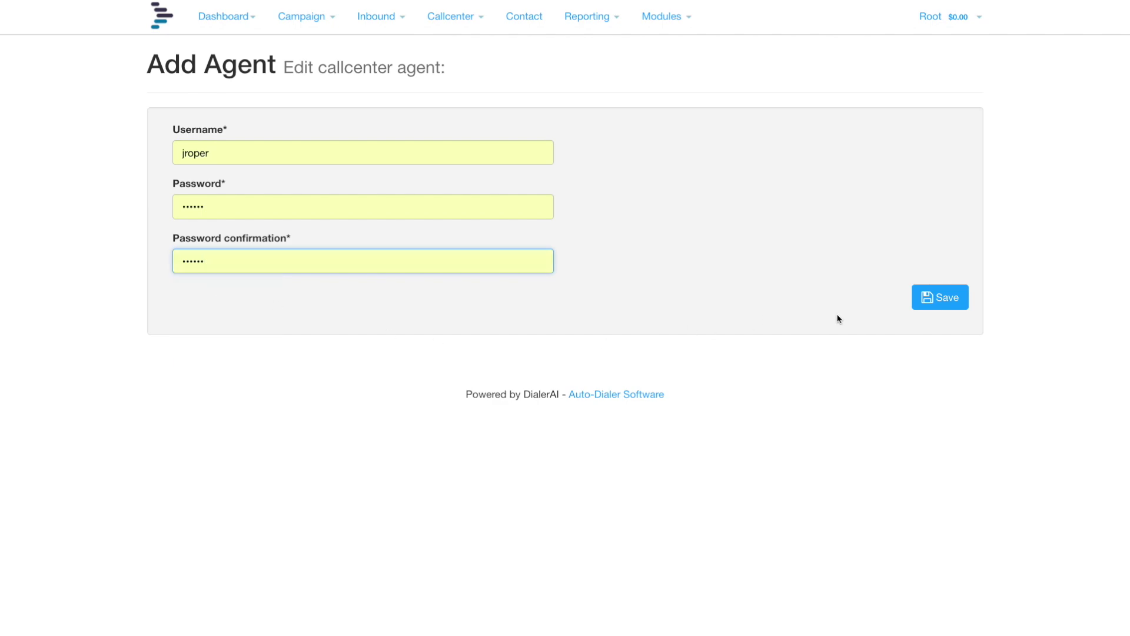
click(949, 298)
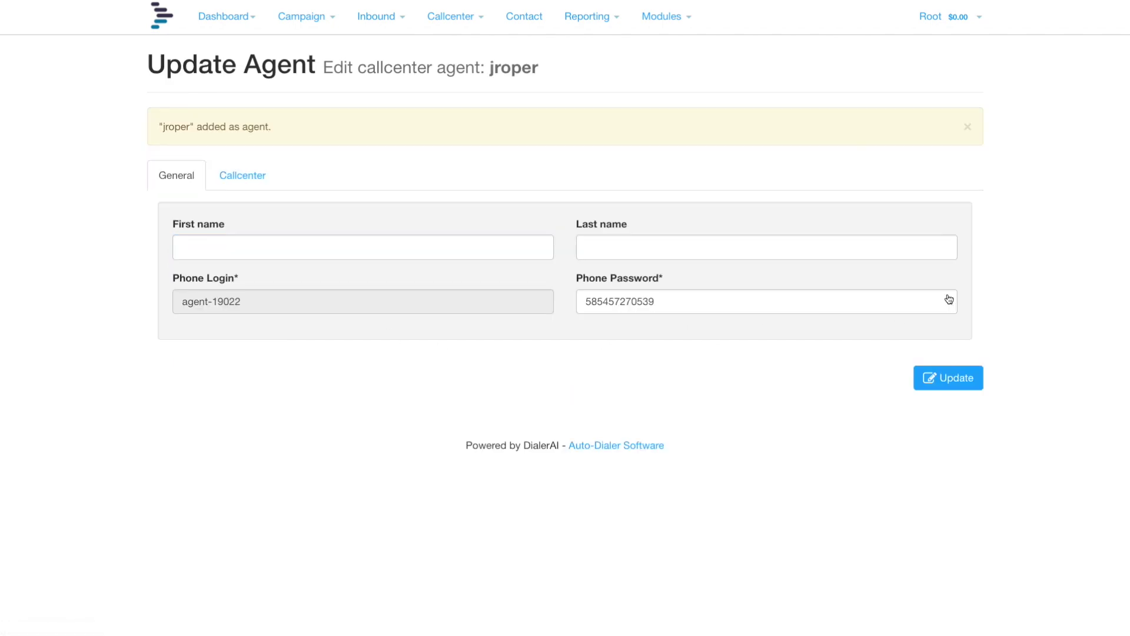
click(218, 254)
key(Tab)
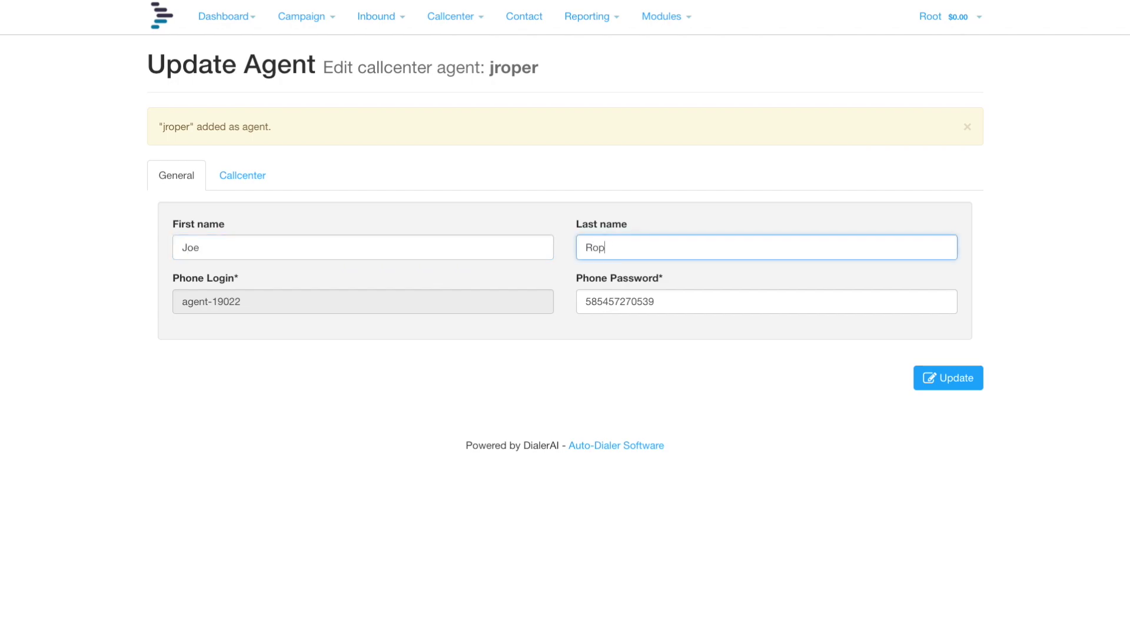
click(243, 174)
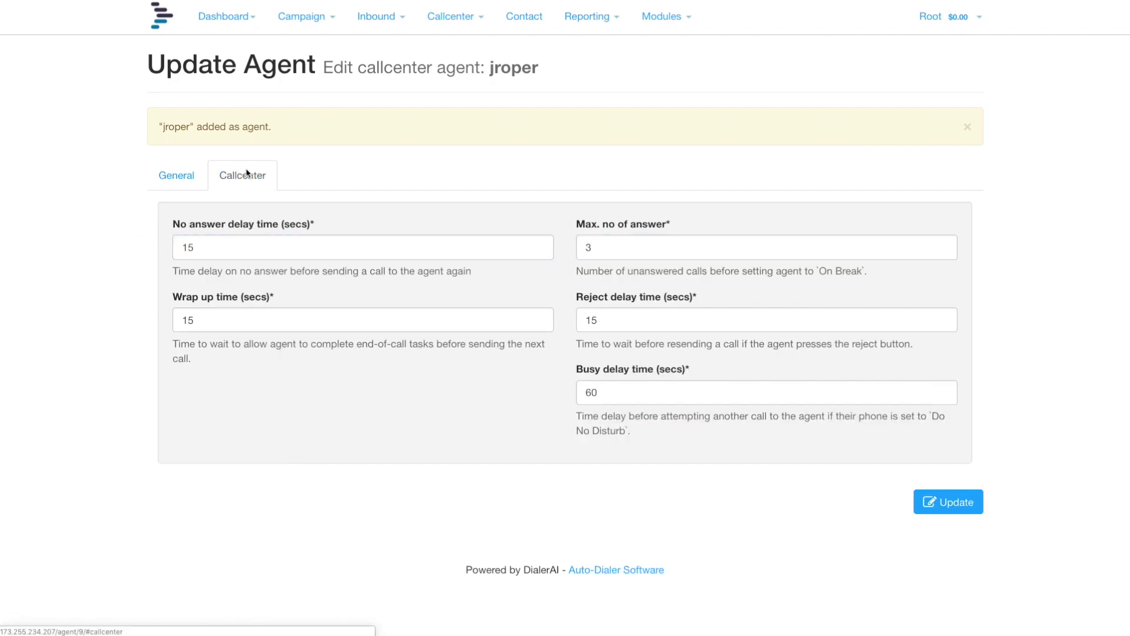
click(205, 320)
key(BackSpace)
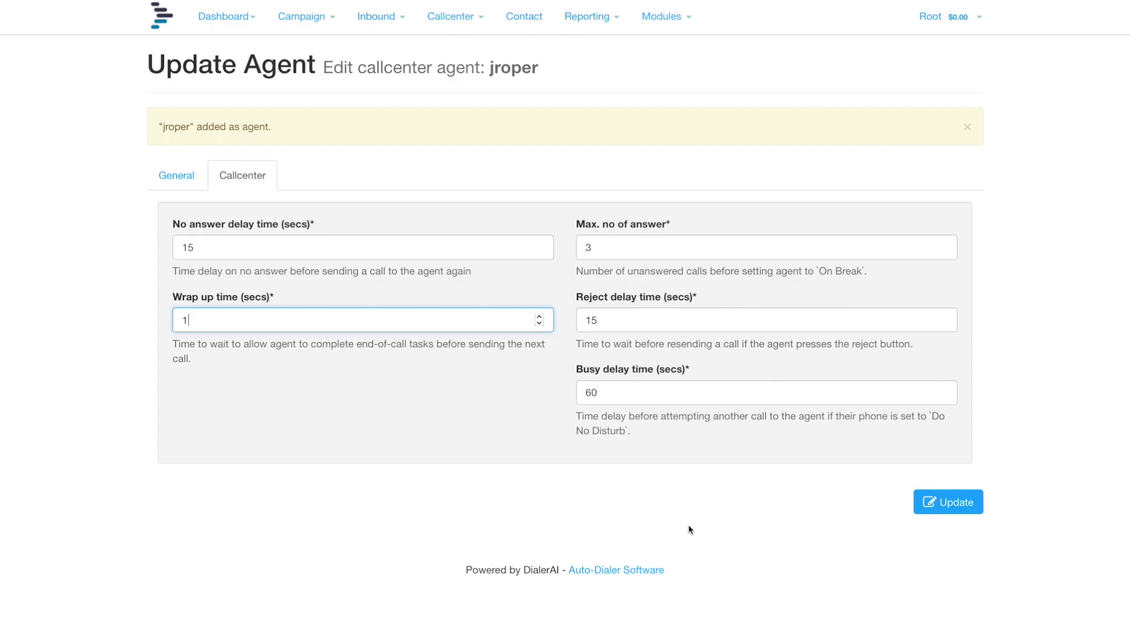
click(957, 502)
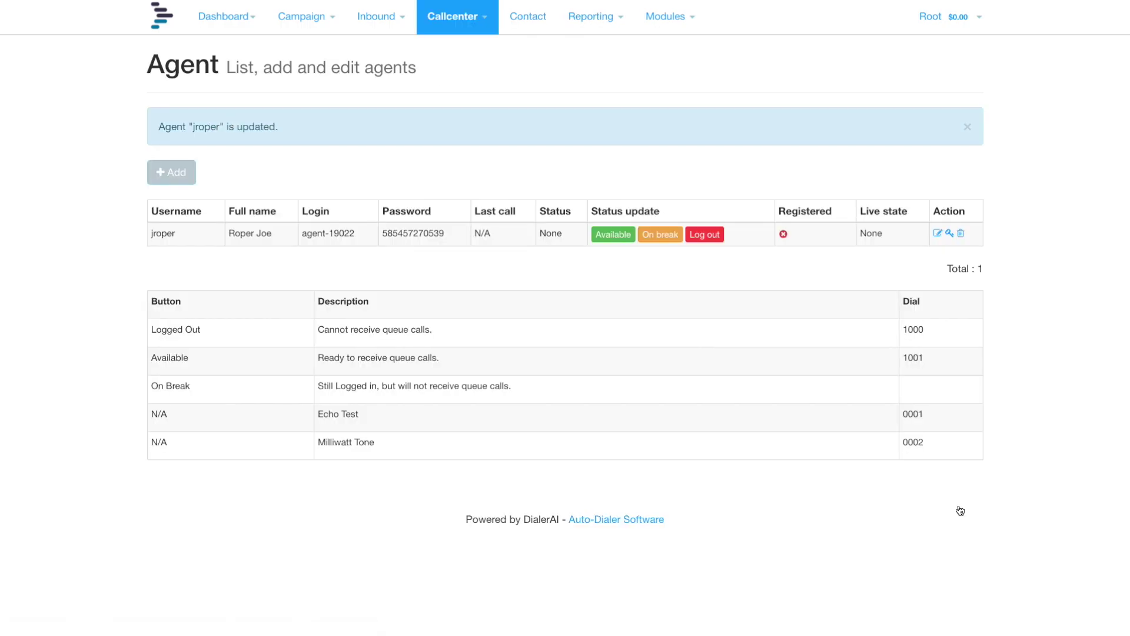
click(480, 21)
click(452, 73)
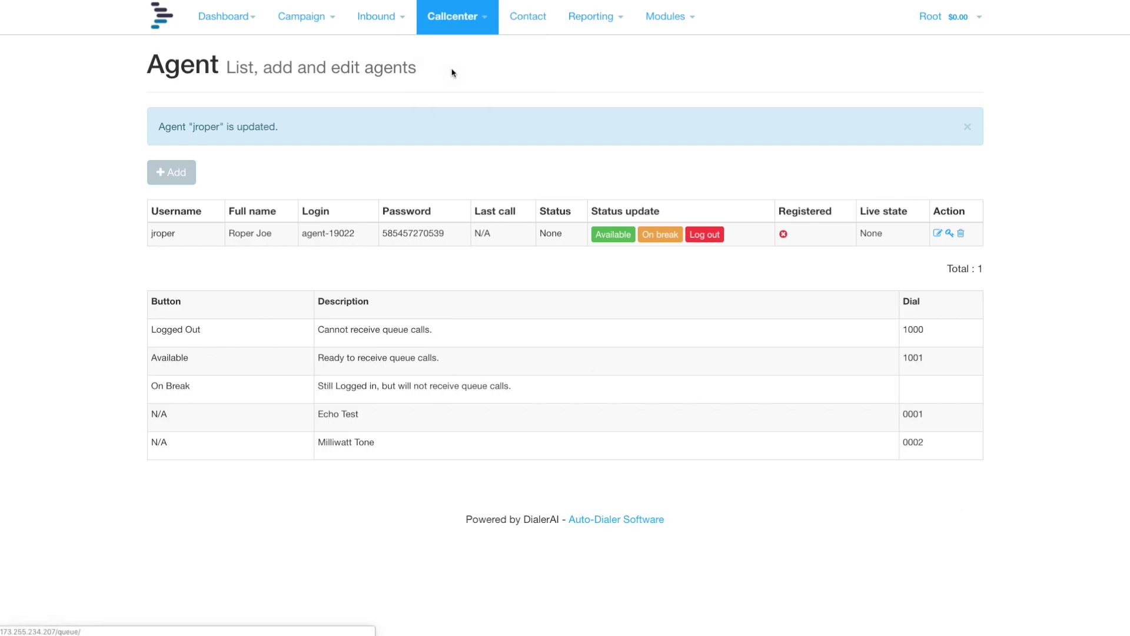
click(177, 130)
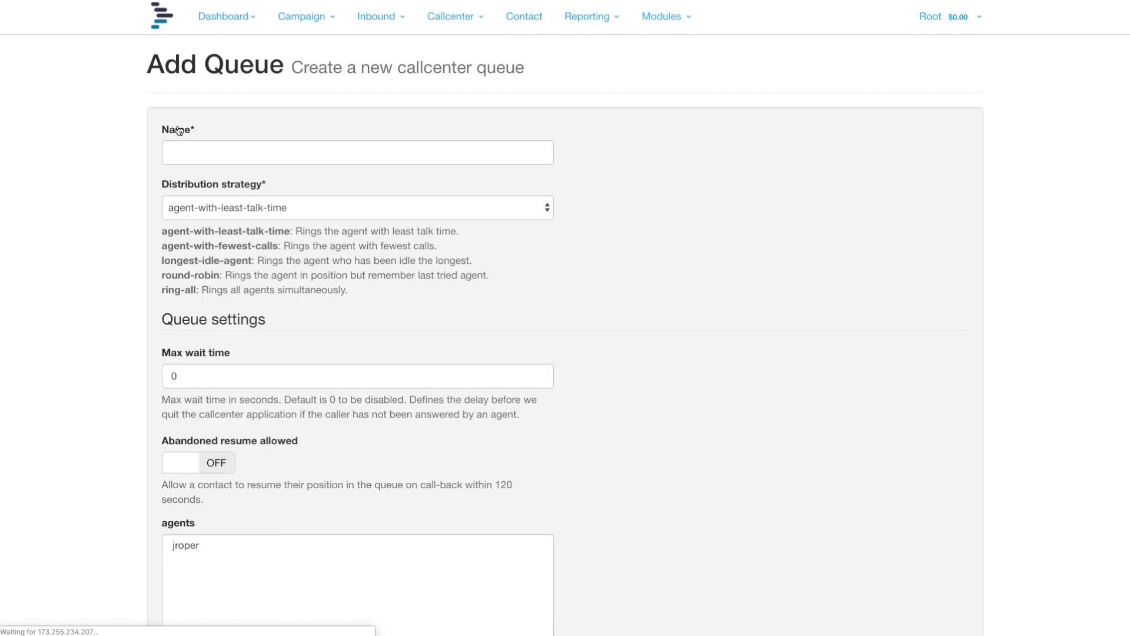
click(225, 156)
text(Dir)
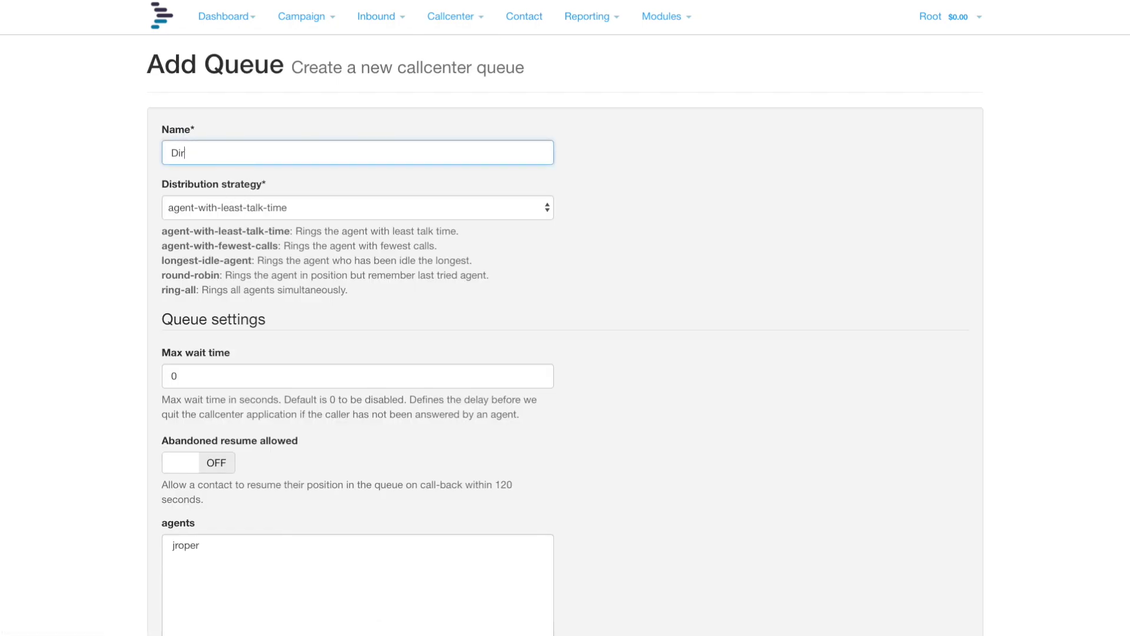
text(ect Transfe)
text(r Queue)
click(305, 219)
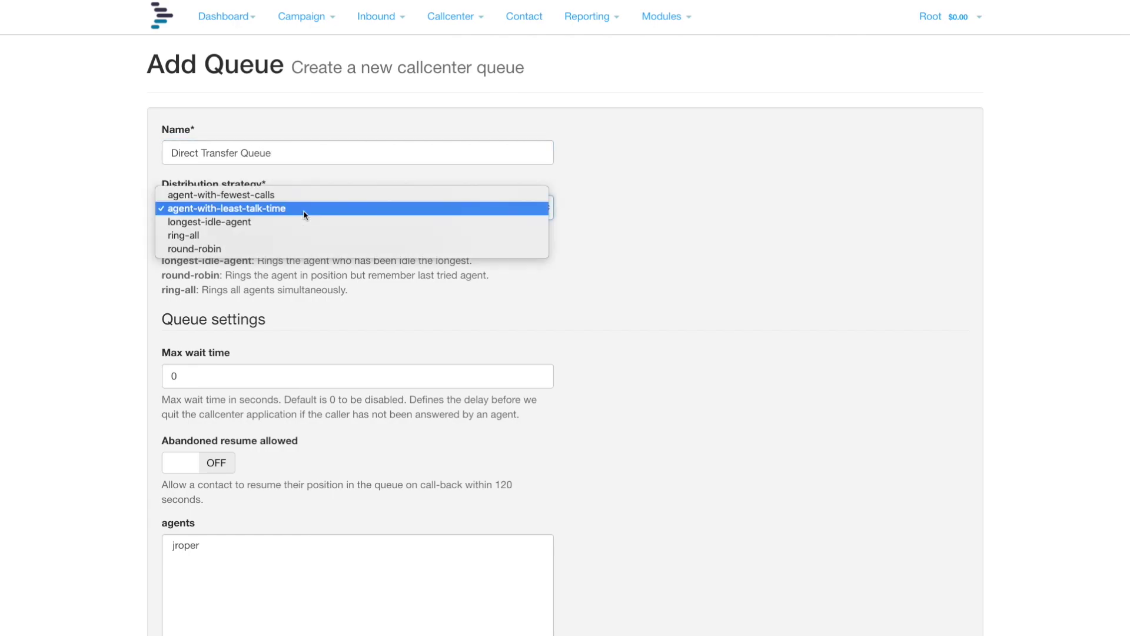
click(298, 251)
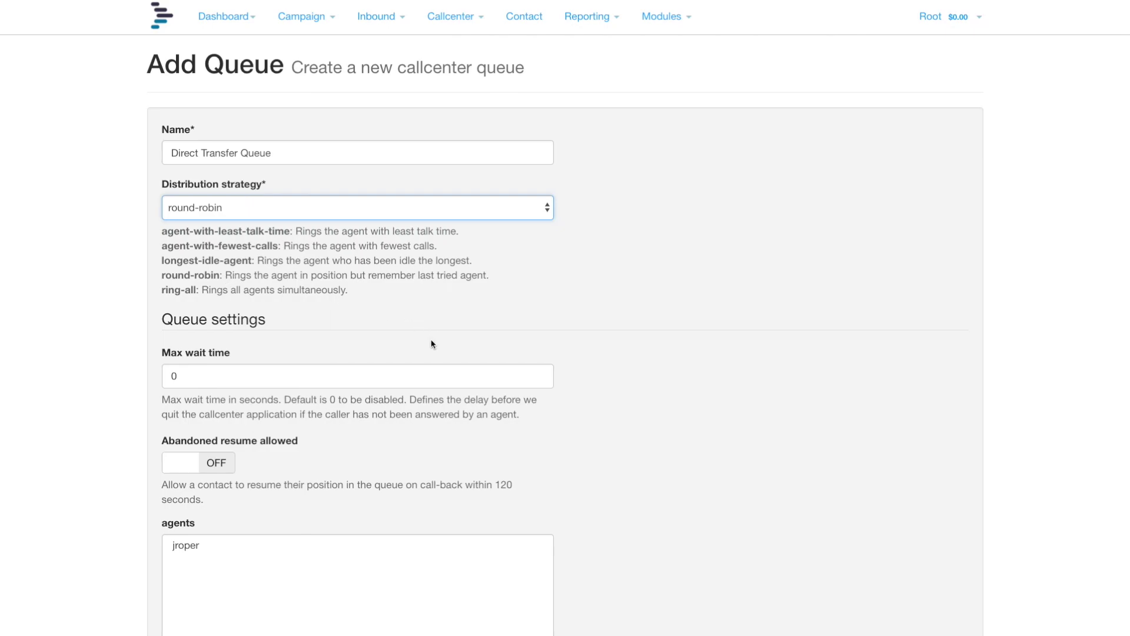
scroll(433, 345, down, 3)
click(189, 404)
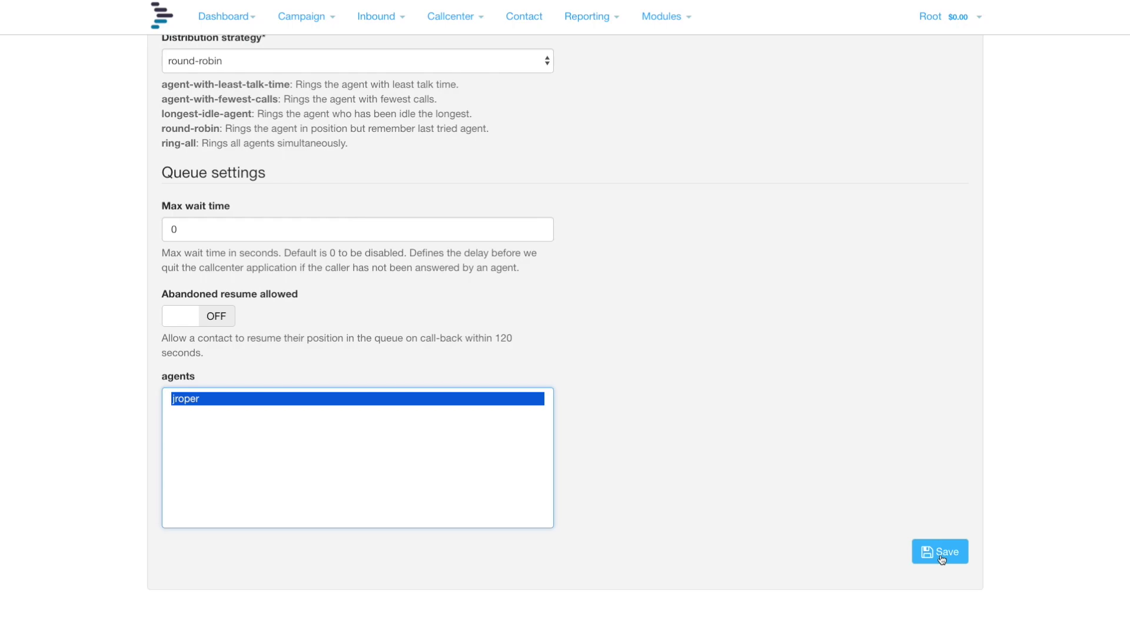
click(943, 556)
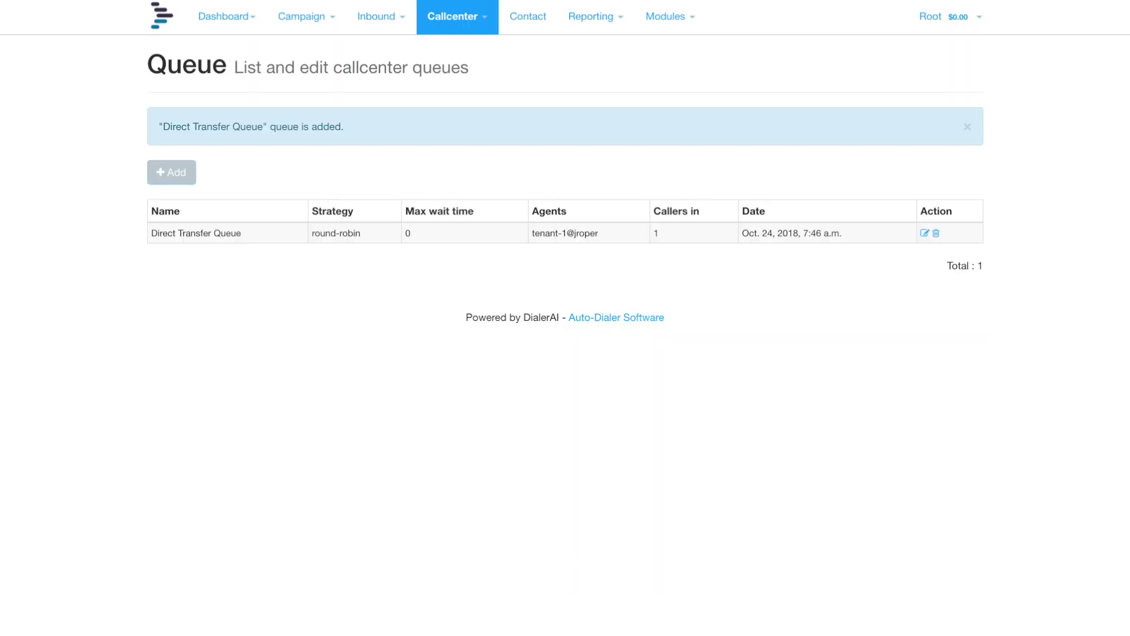
Start a new campaign from the Callcenter Campaign list
click(488, 25)
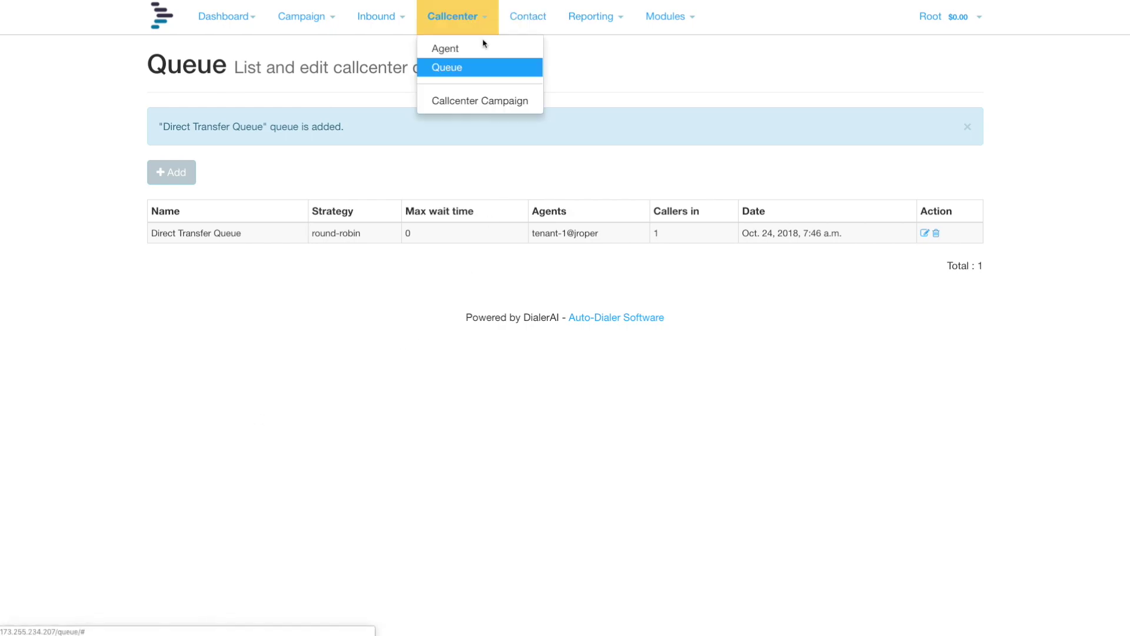
click(485, 104)
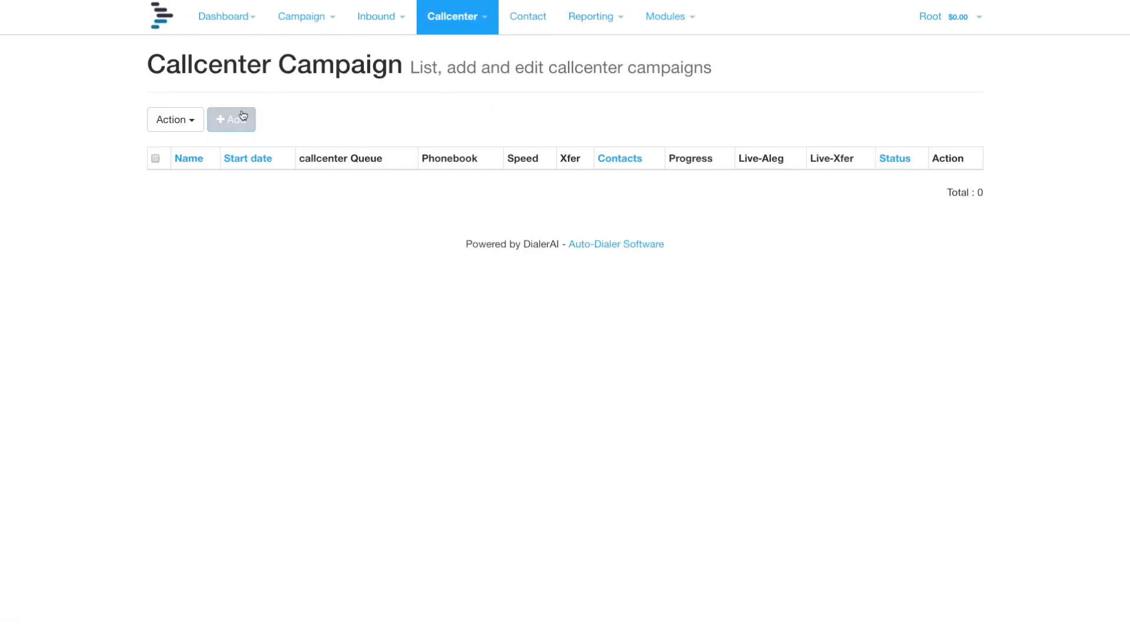
click(243, 116)
Name the campaign Direct Transfer Campaign, use Direct Transfer Queue, add caller ID and Myphonebook
triple_click(305, 230)
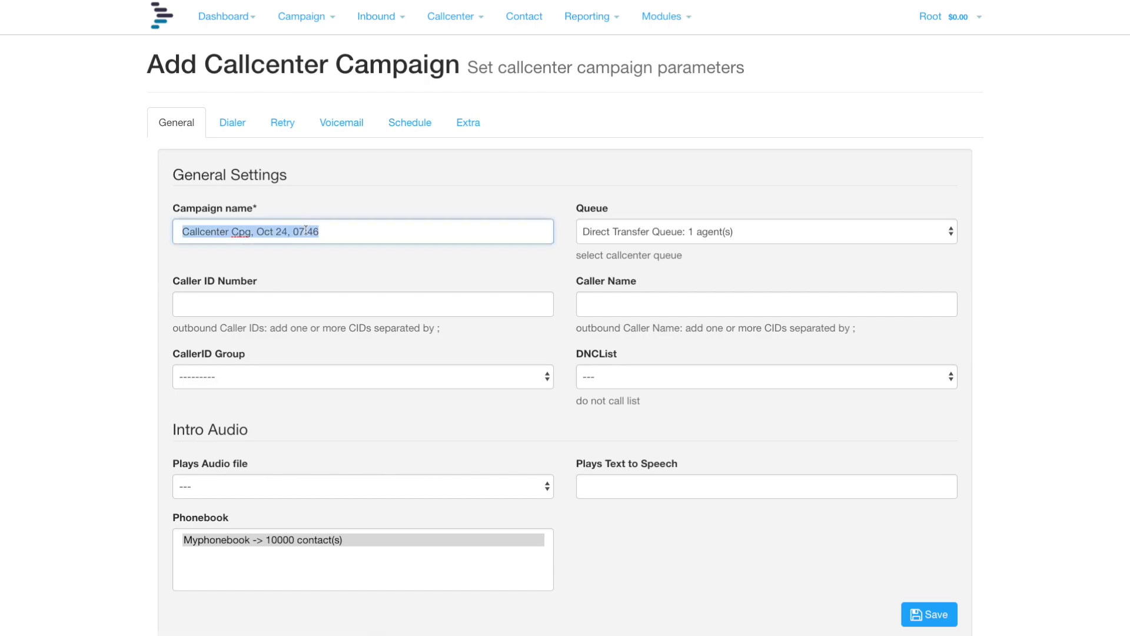
text(Direct Tr)
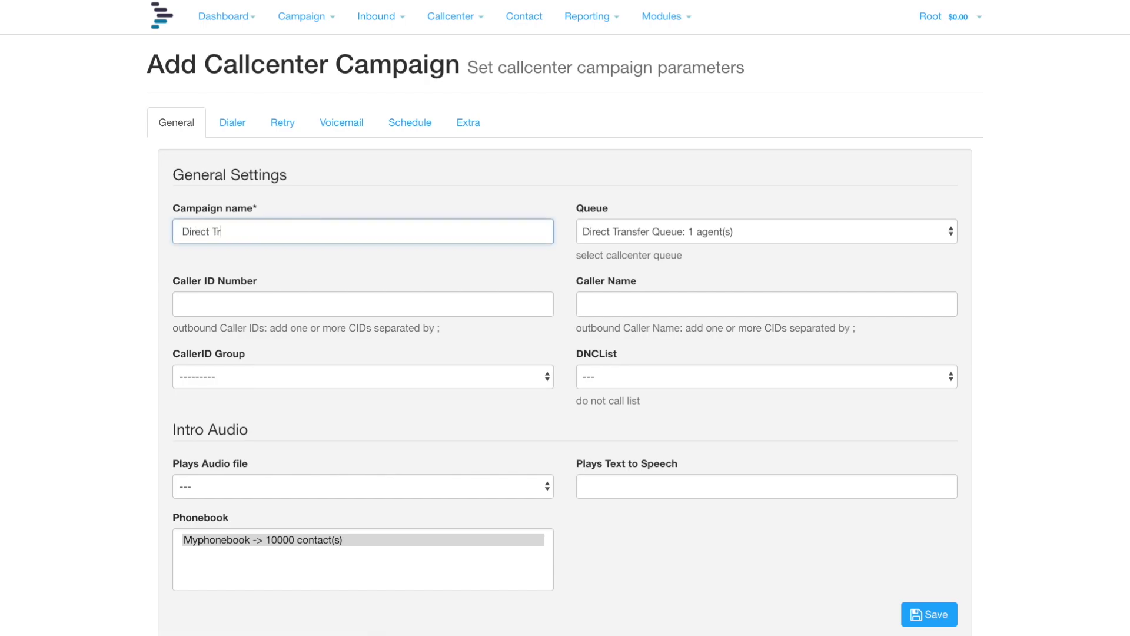
text(ansfer Campai)
text(gn)
click(795, 238)
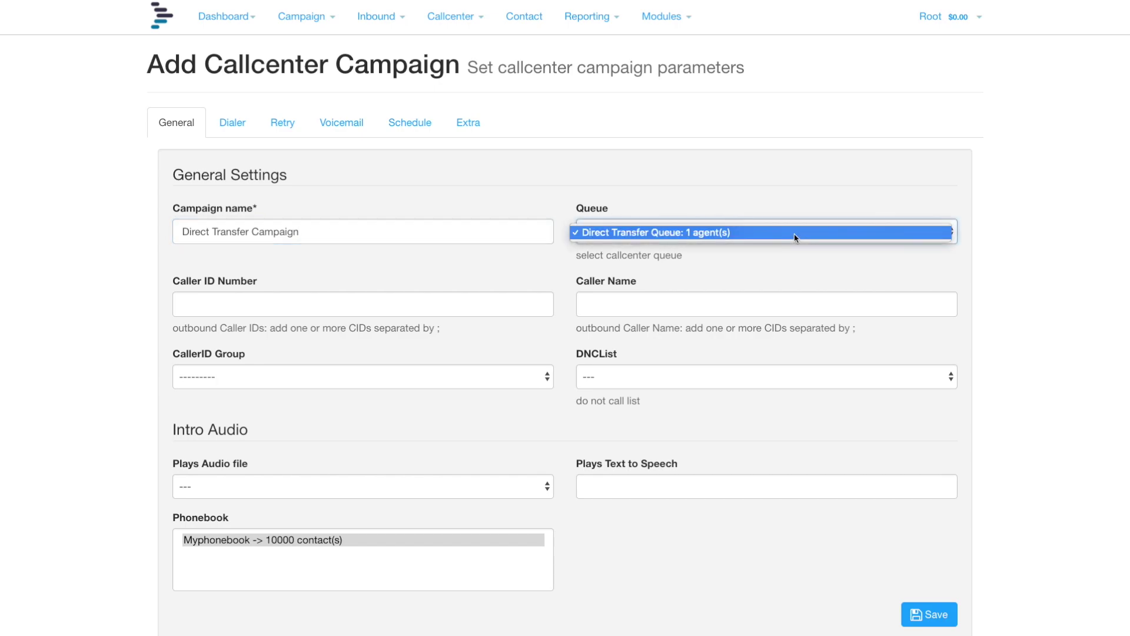
click(794, 233)
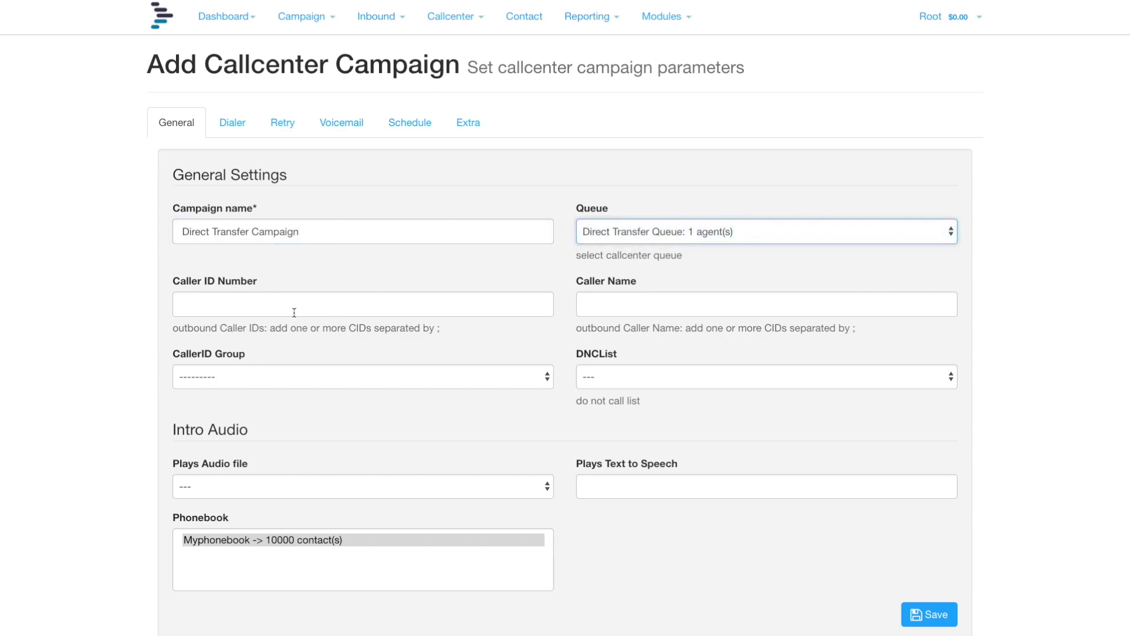
click(293, 310)
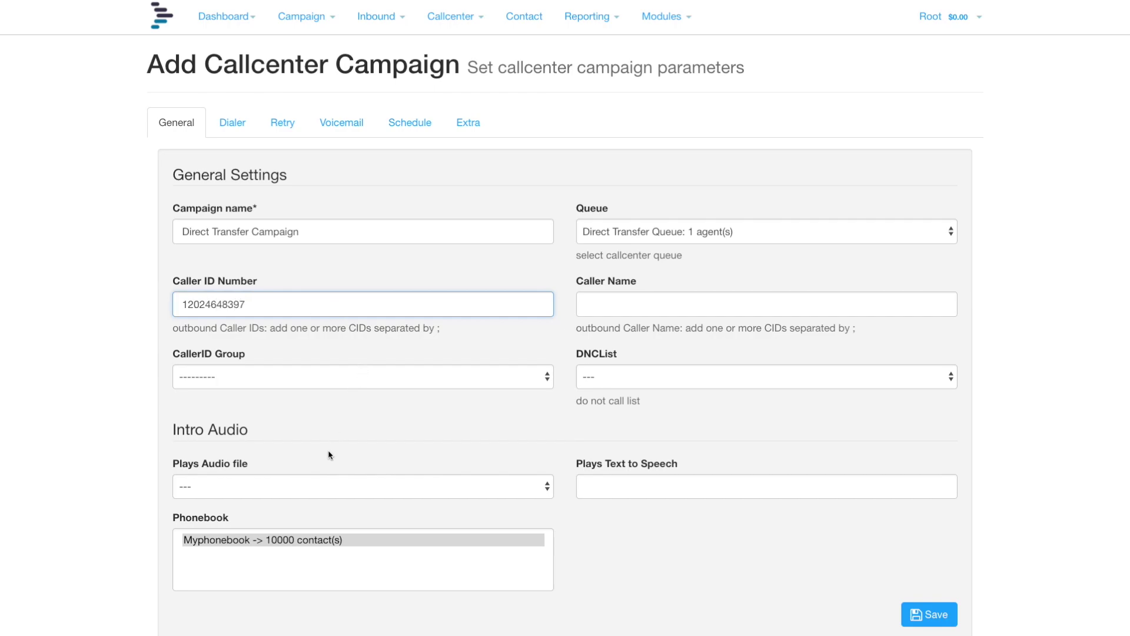
click(258, 541)
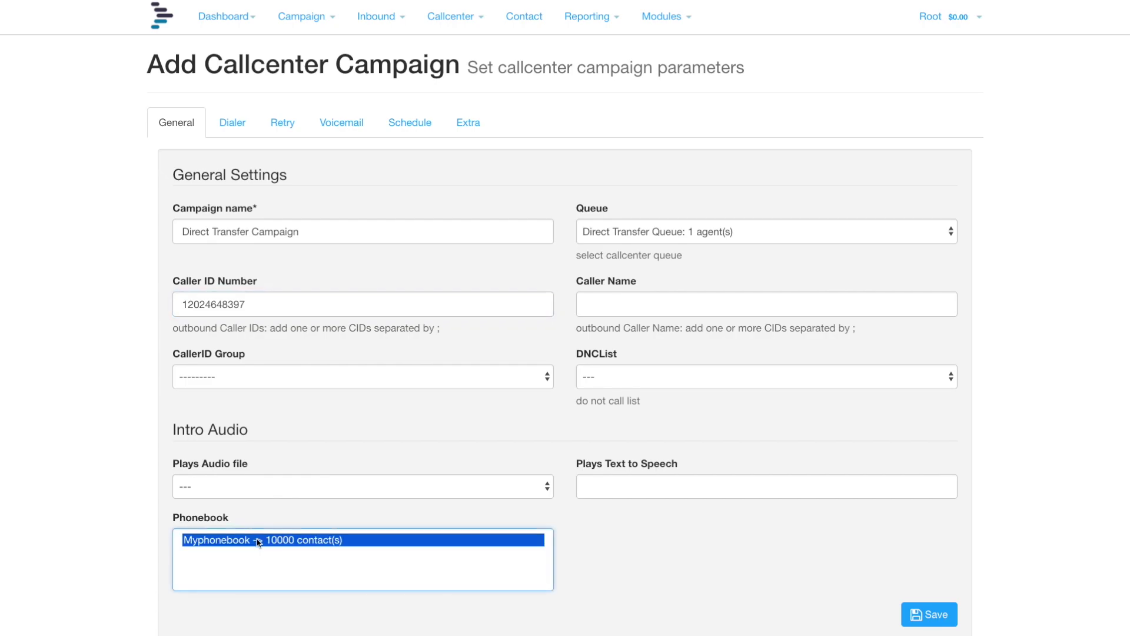
Confirm TestGateway as outbound gateway and dial rate 1 in the dialer settings
click(228, 126)
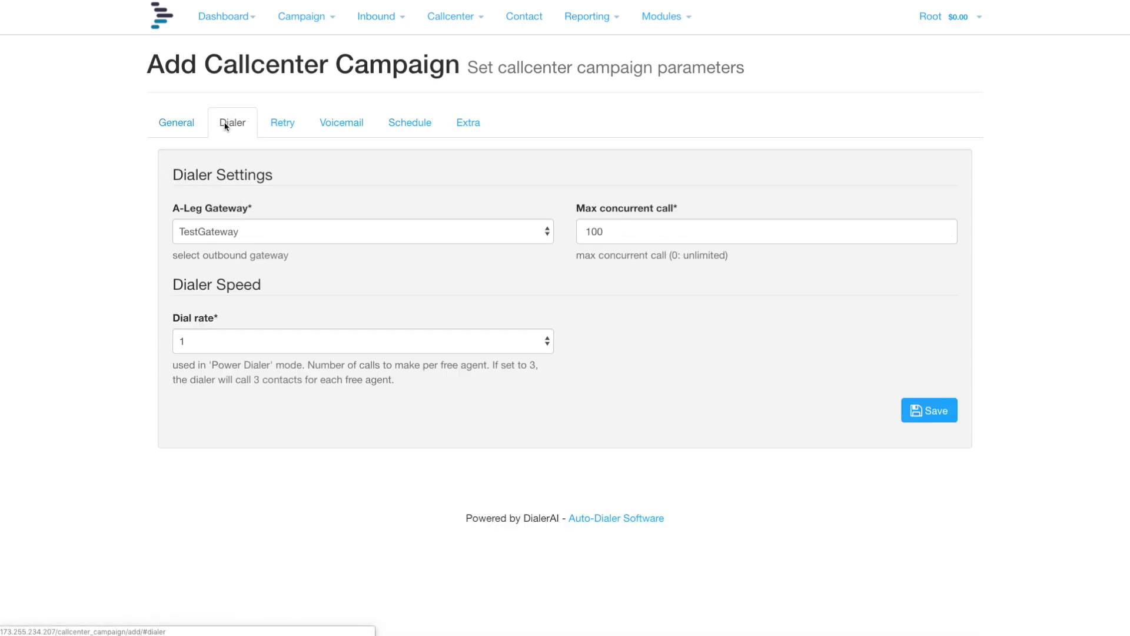
click(360, 233)
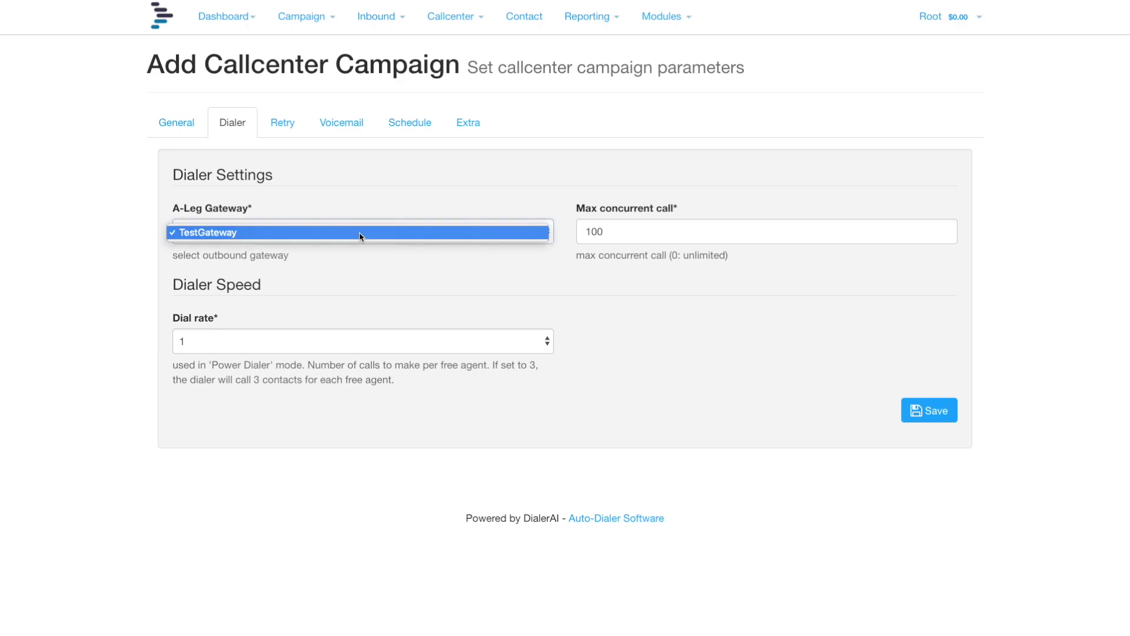
click(360, 233)
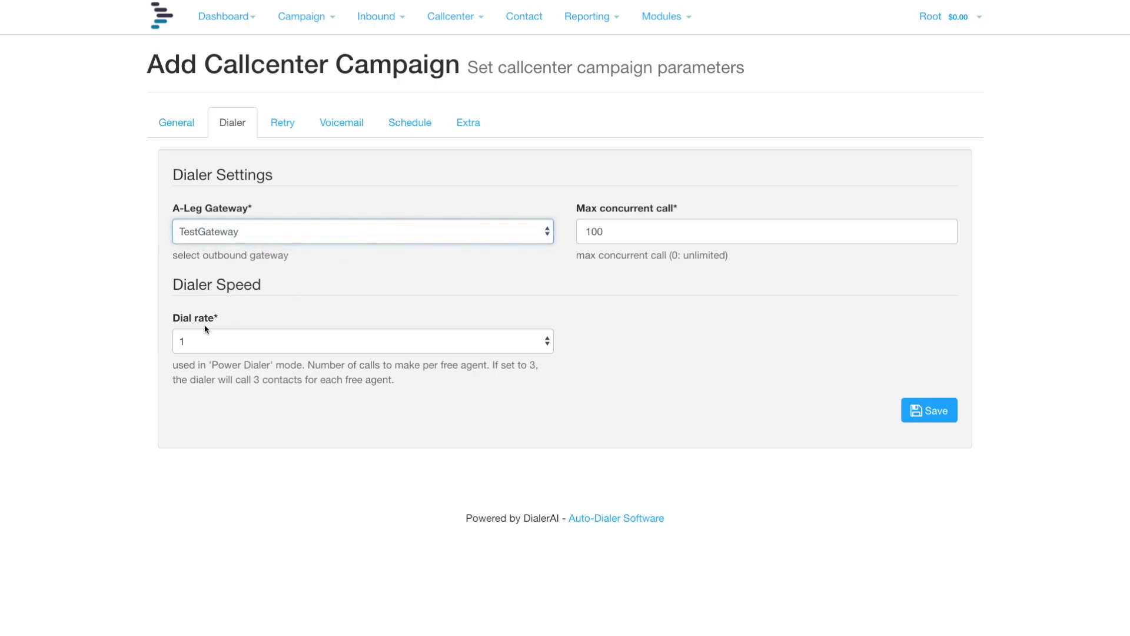
click(220, 347)
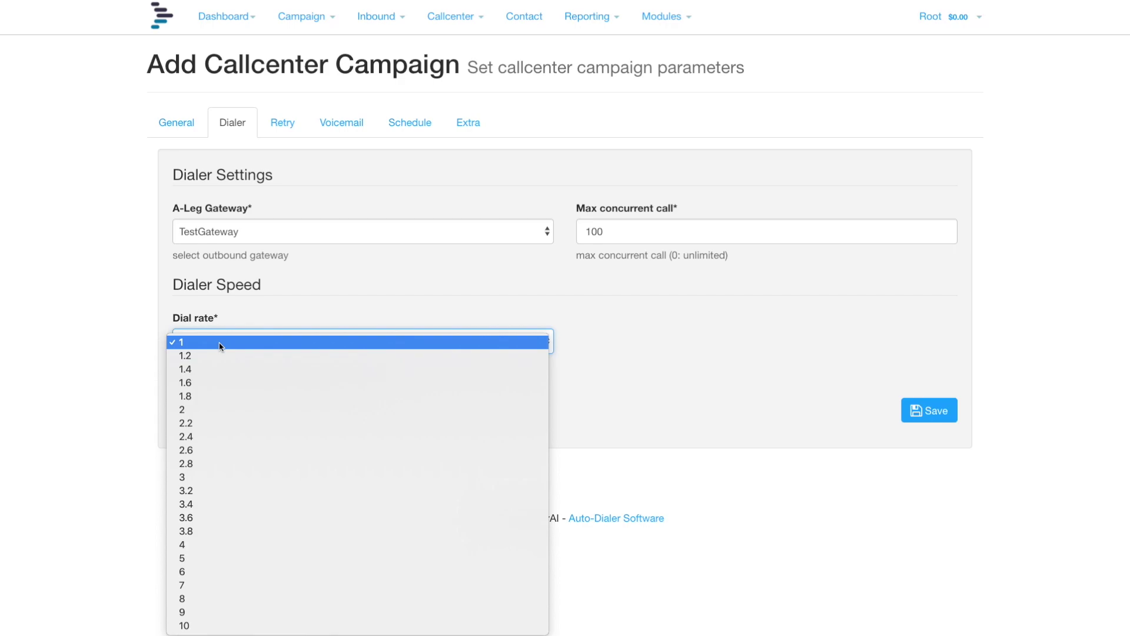
click(220, 343)
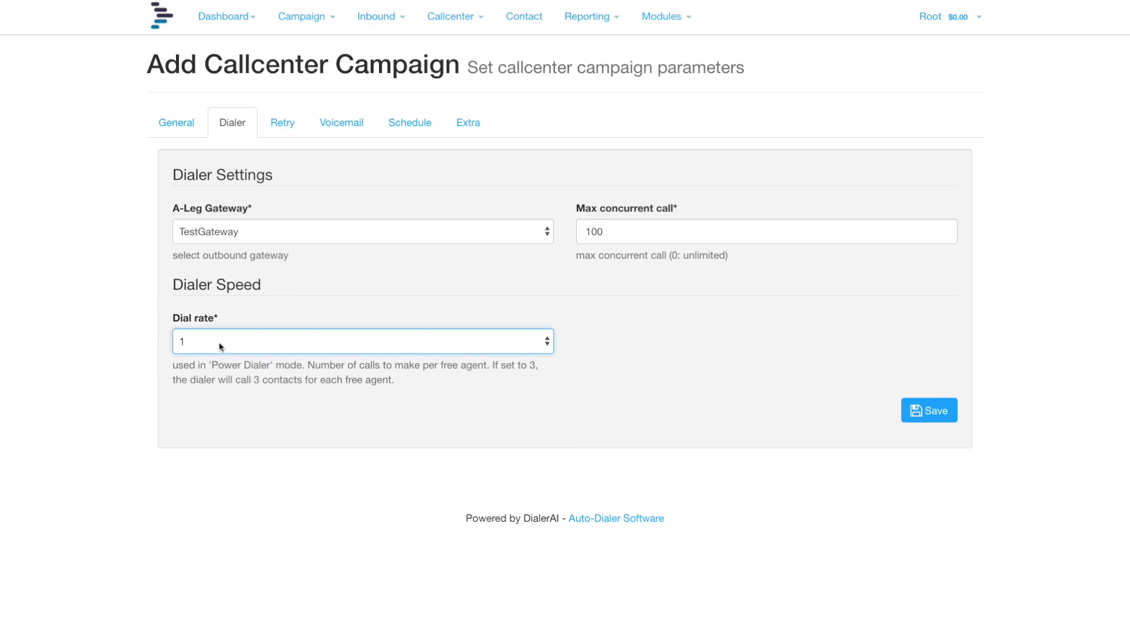
Raise the maximum retries per contact from 0 to 1
click(283, 125)
click(216, 232)
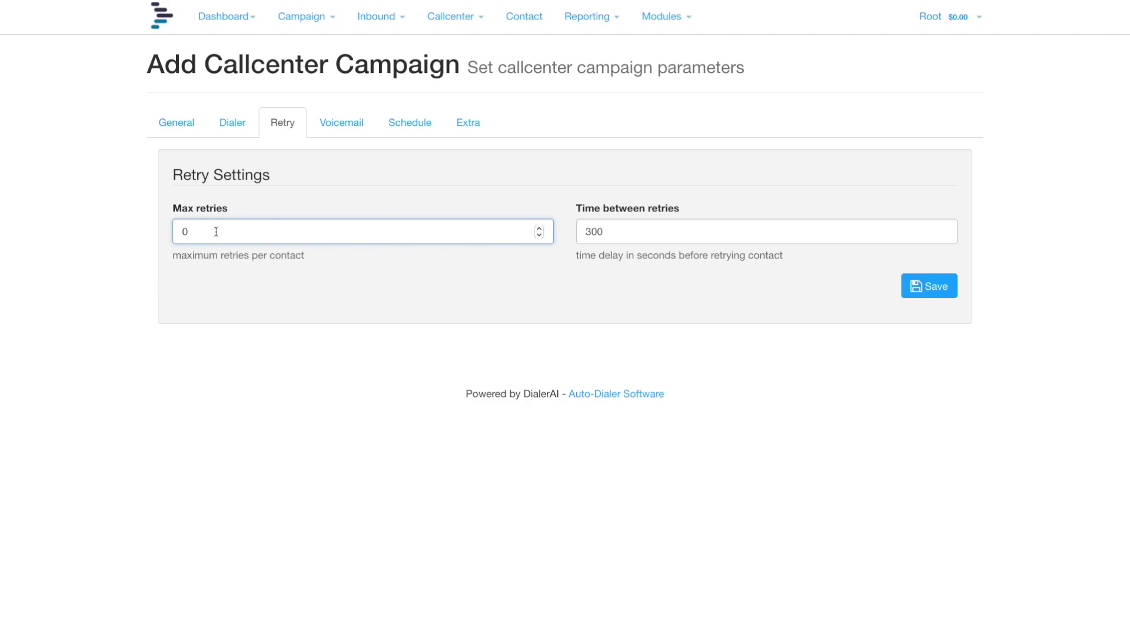
key(BackSpace)
text(1)
click(567, 315)
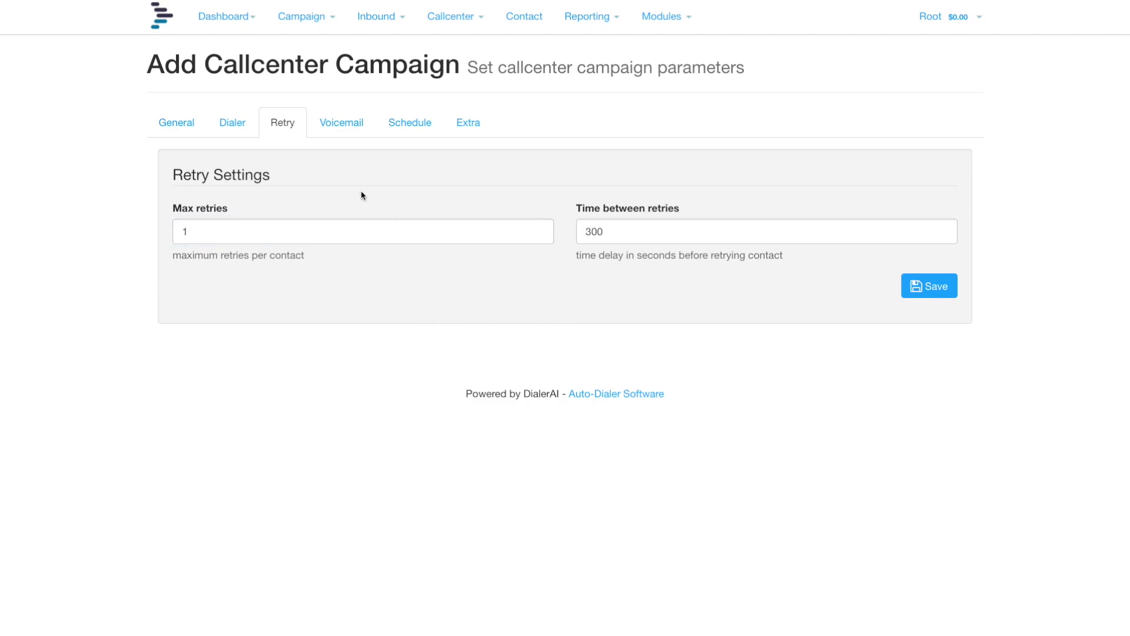
click(343, 129)
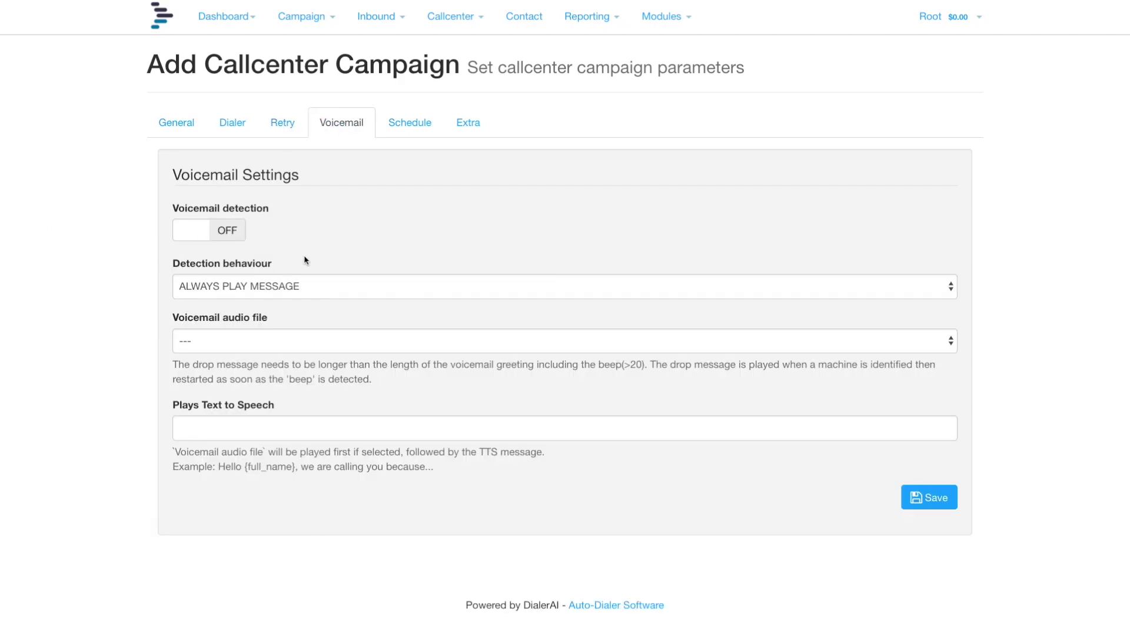
Turn on voicemail detection with the message played to humans only
click(235, 239)
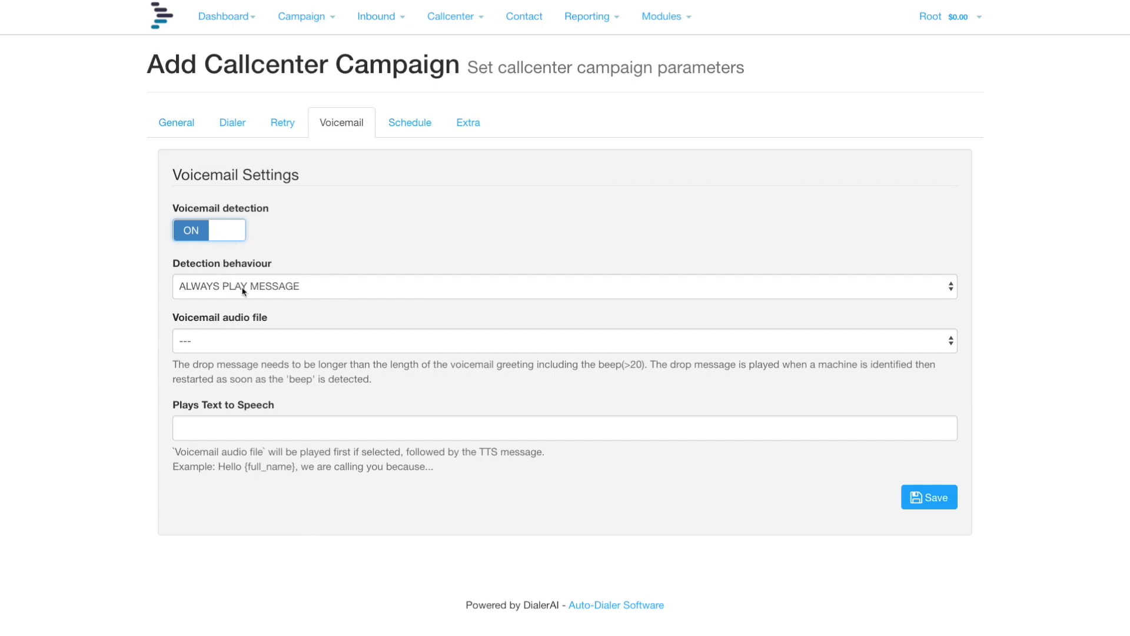
click(307, 289)
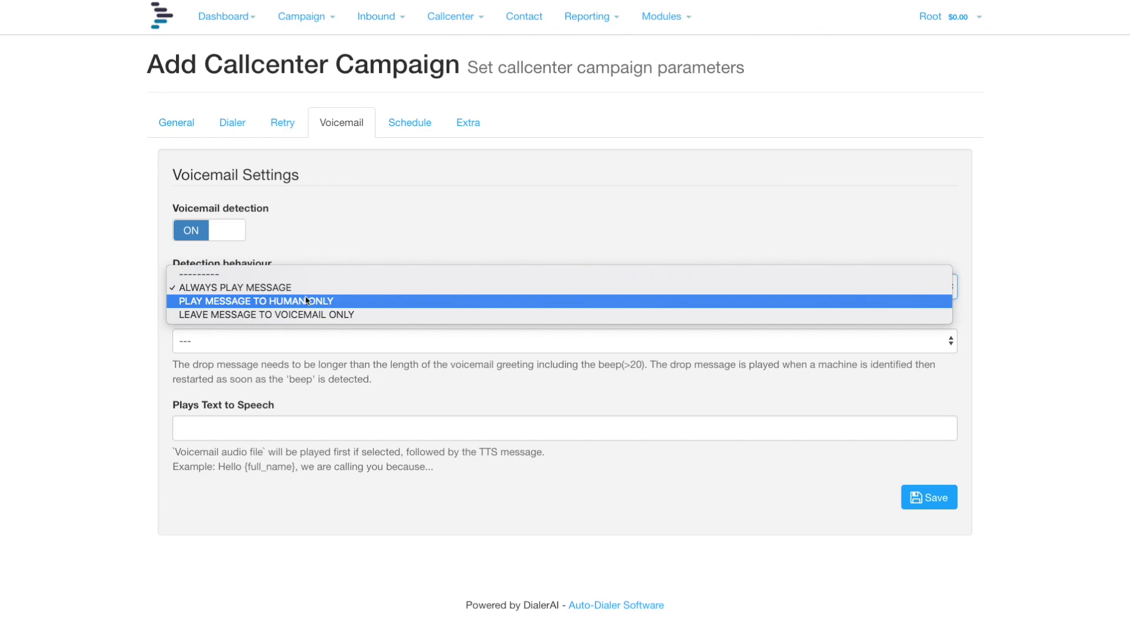
click(306, 302)
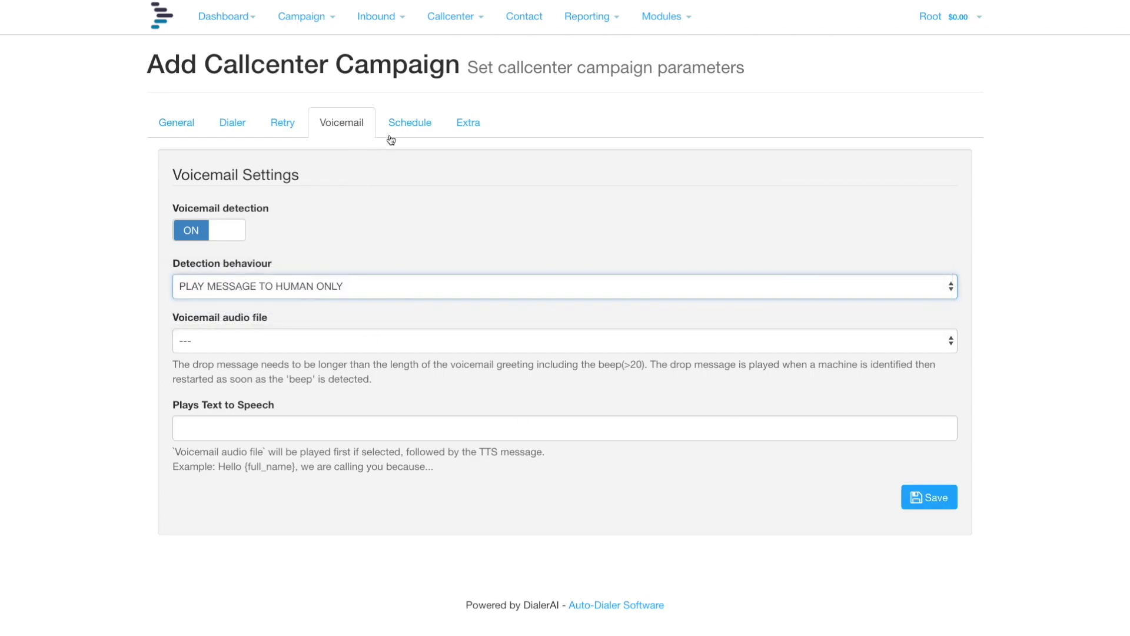
click(408, 123)
Switch off Saturday and Sunday, set hours 09:00–20:00, and enable timezone dialing
click(624, 305)
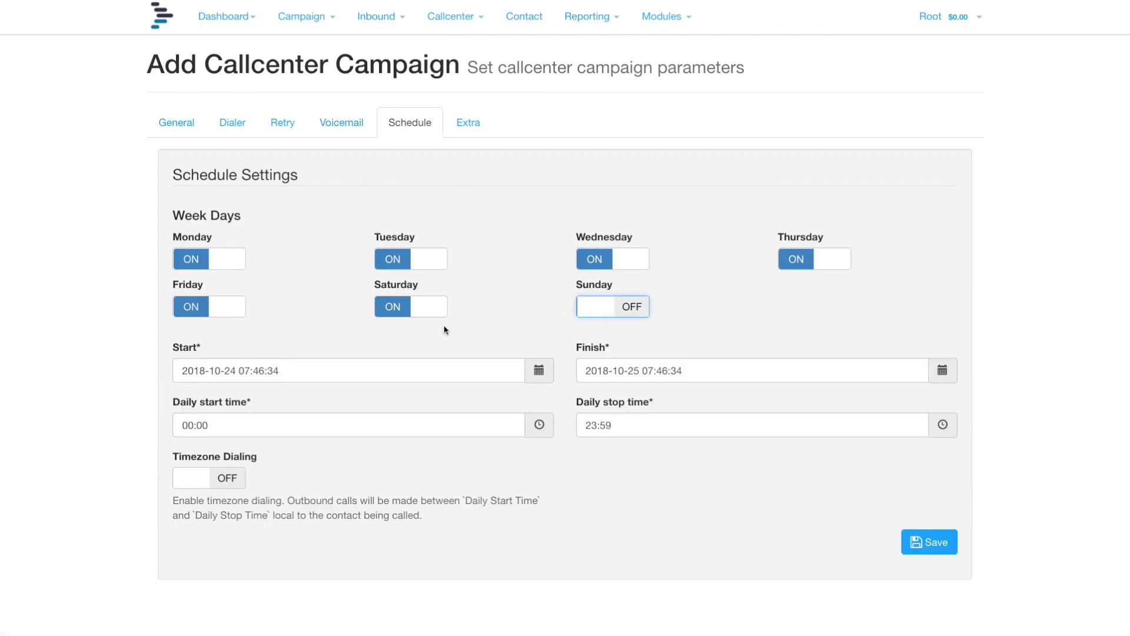
click(402, 309)
click(191, 425)
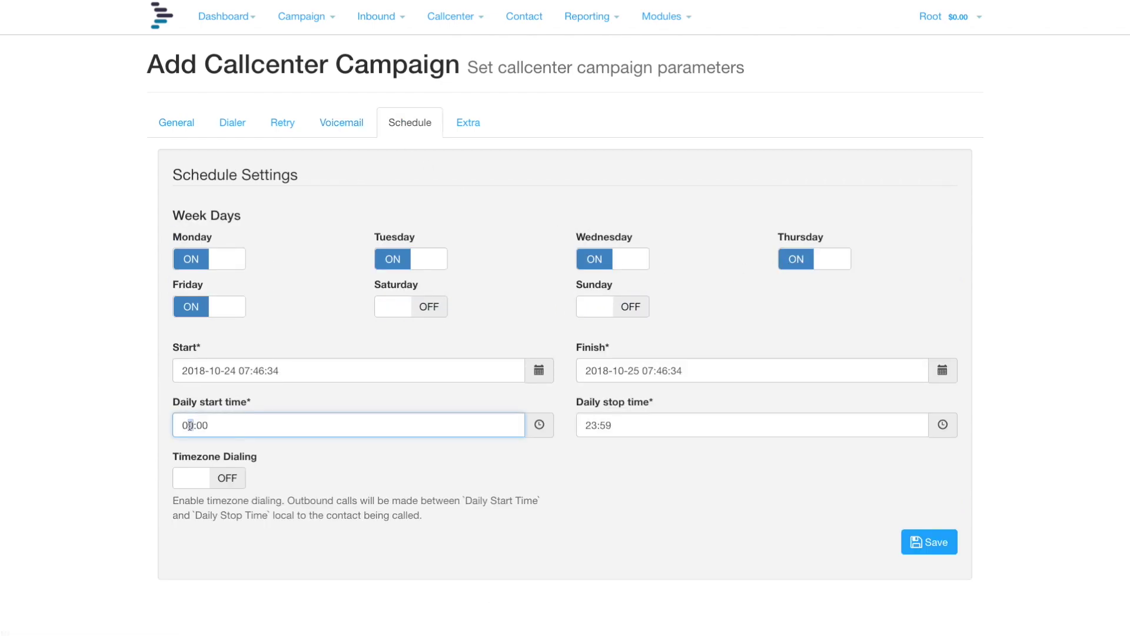
drag(599, 425, 579, 427)
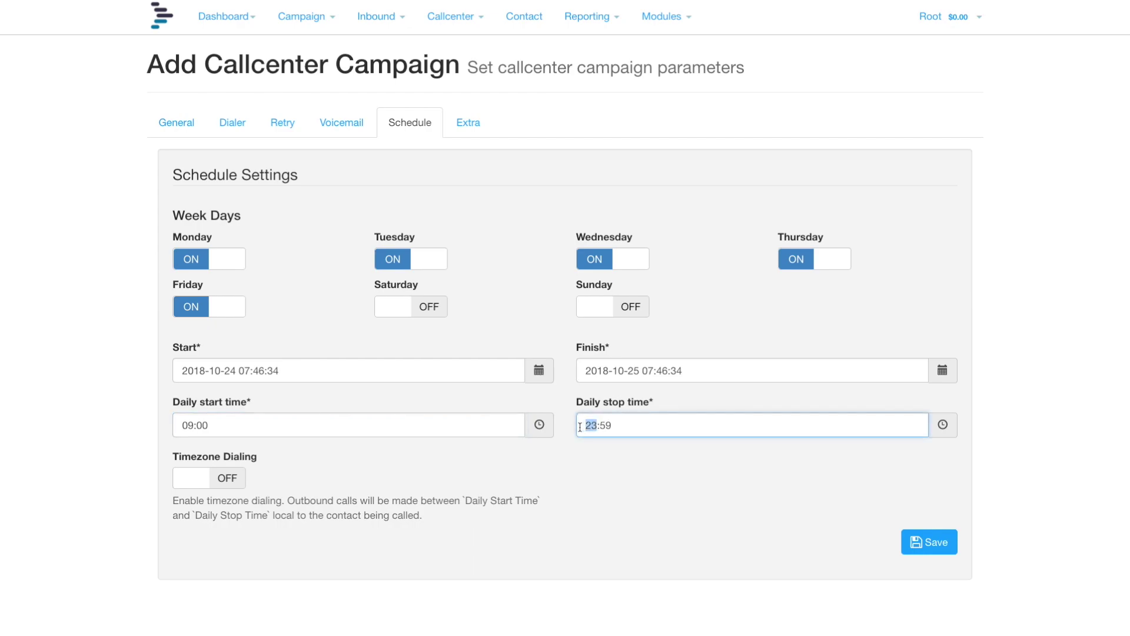
text(20)
drag(621, 423, 601, 426)
text(00)
click(233, 482)
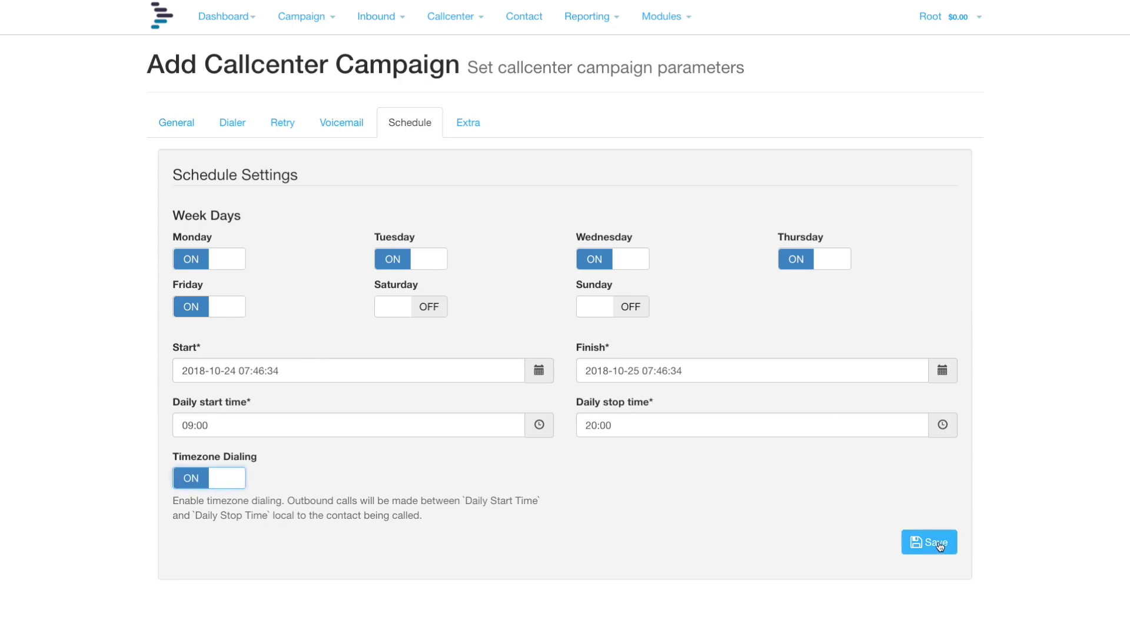
click(474, 126)
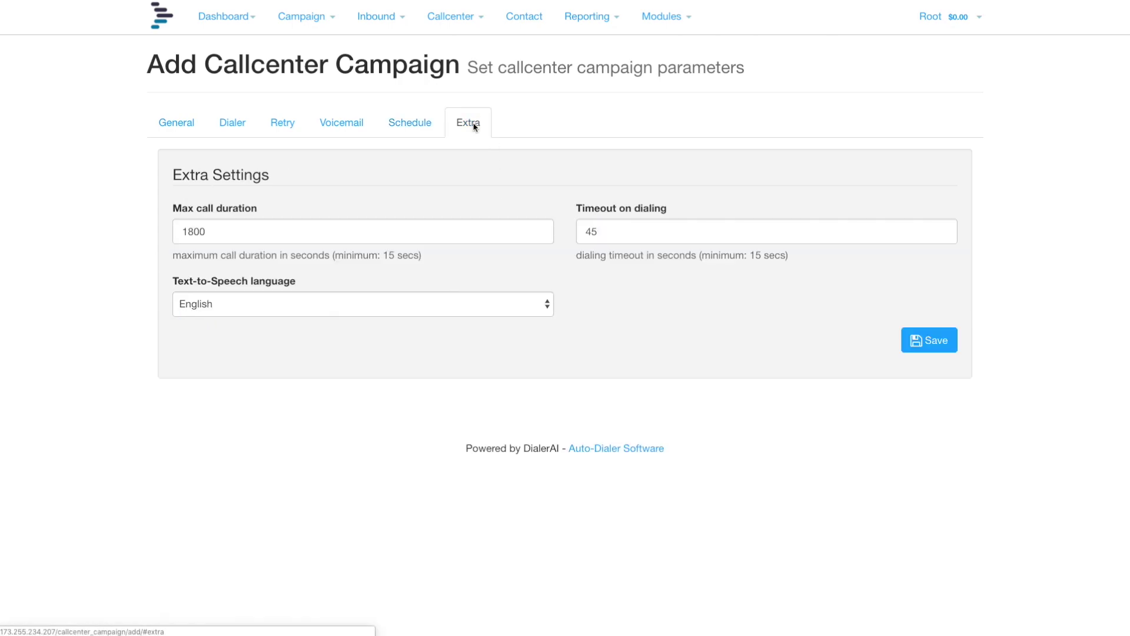
Save Direct Transfer Campaign, leaving the extra settings at their defaults
click(936, 343)
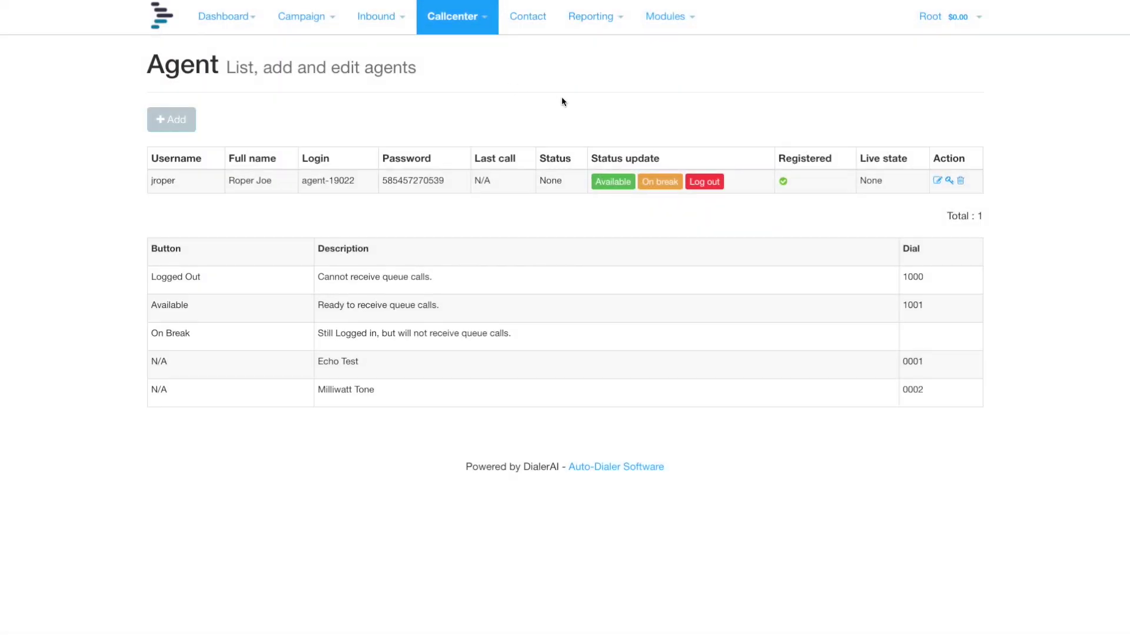
double_click(782, 181)
click(622, 187)
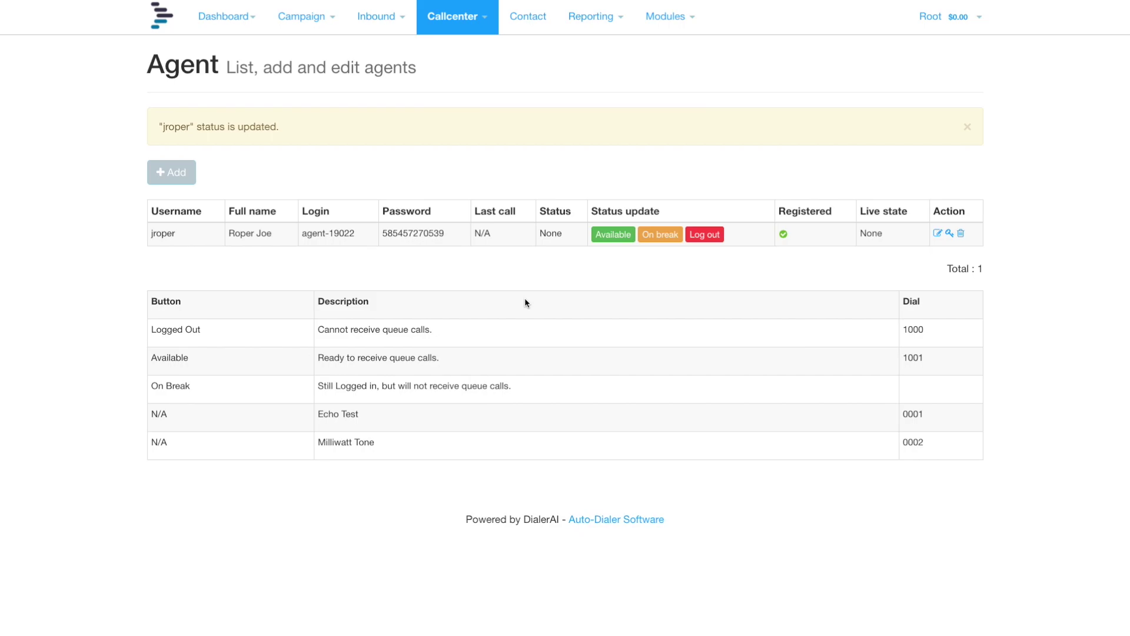
click(458, 18)
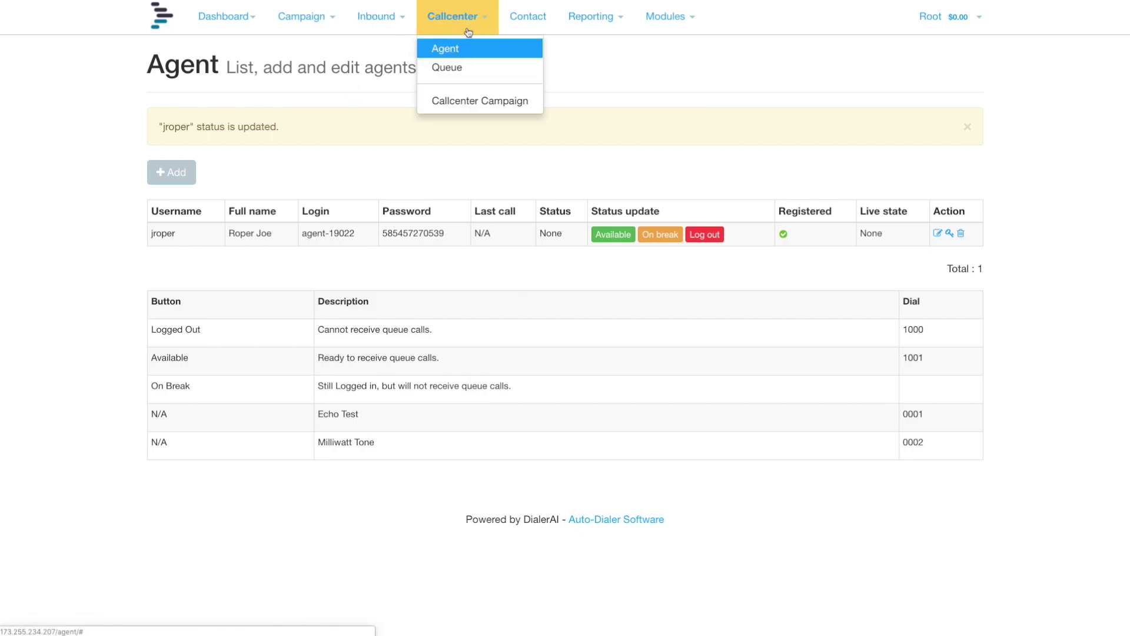
Start the Direct Transfer Campaign from the Callcenter Campaign list's Status column
click(469, 102)
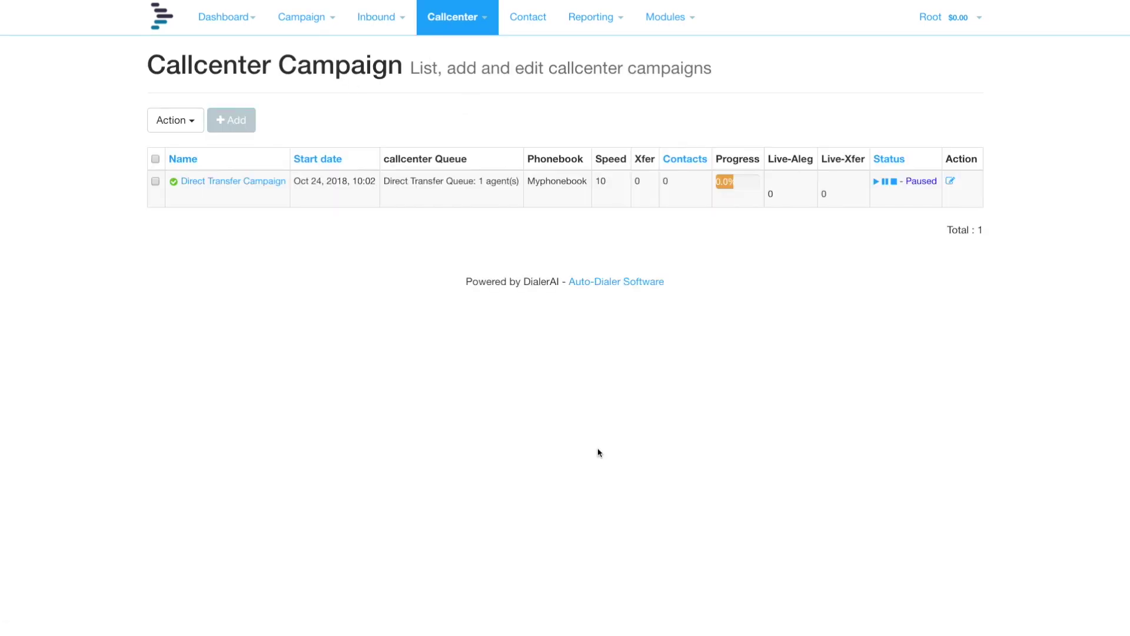
click(876, 182)
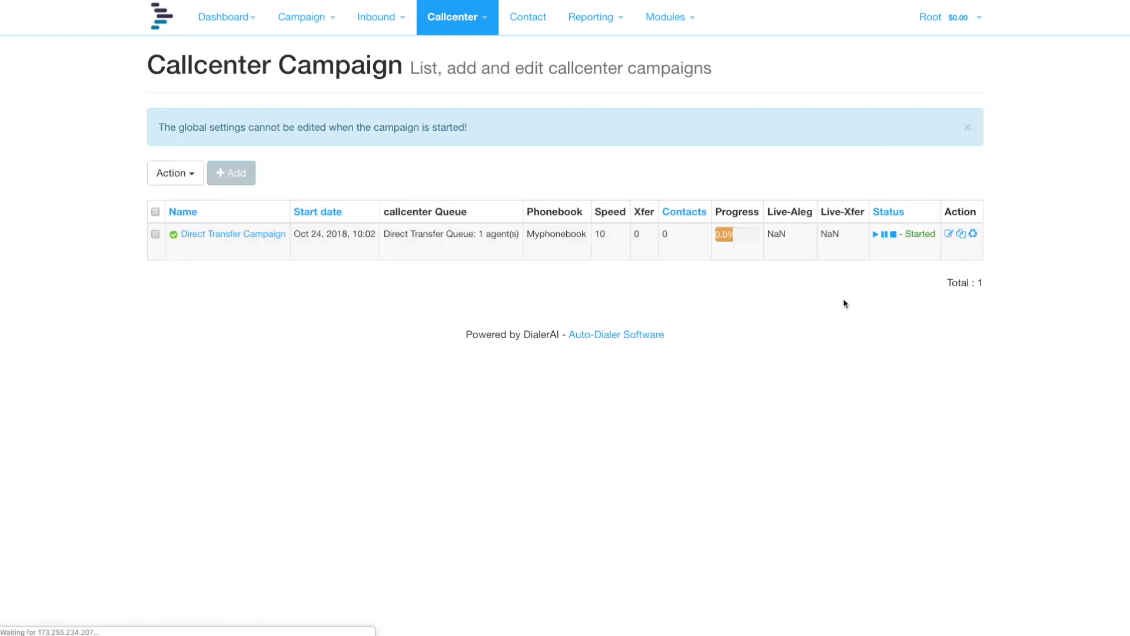